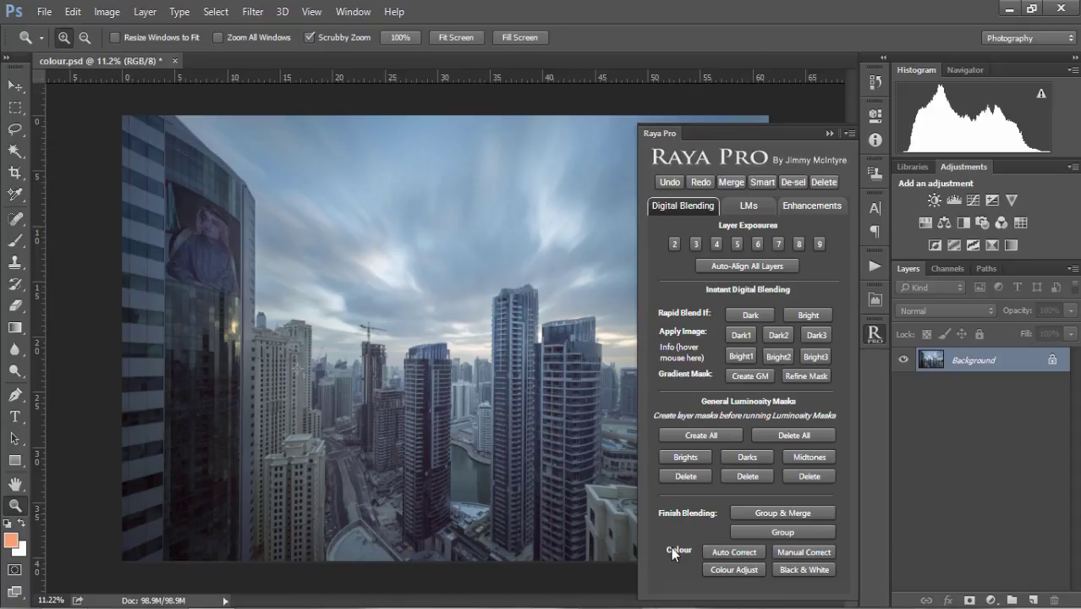
Step: Apply Raya Pro's Auto Correct, then delete the resulting Colour Layer
click(726, 551)
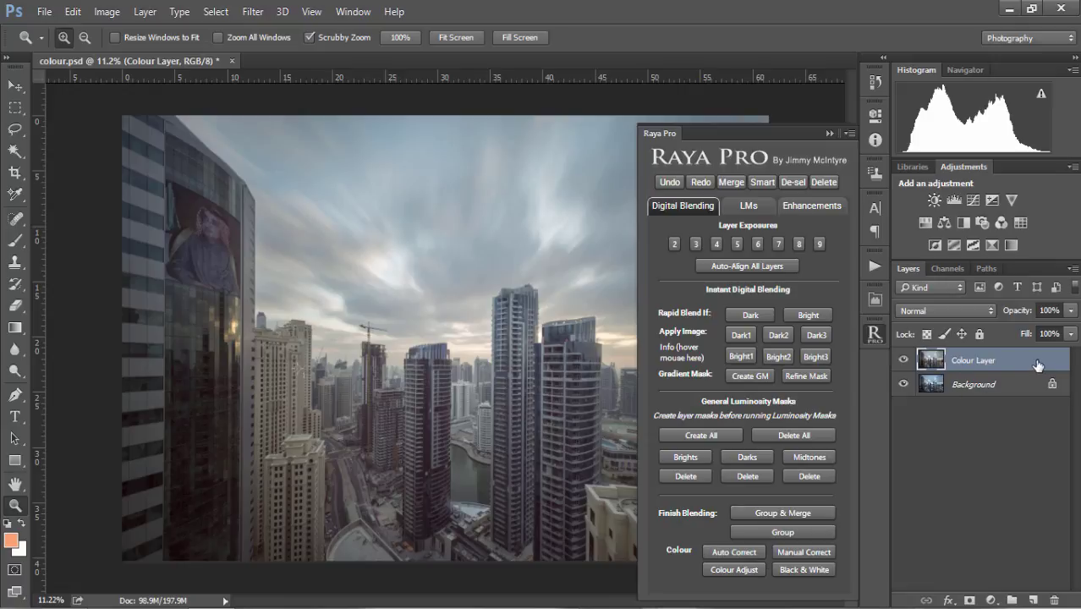
drag(1036, 364, 1053, 600)
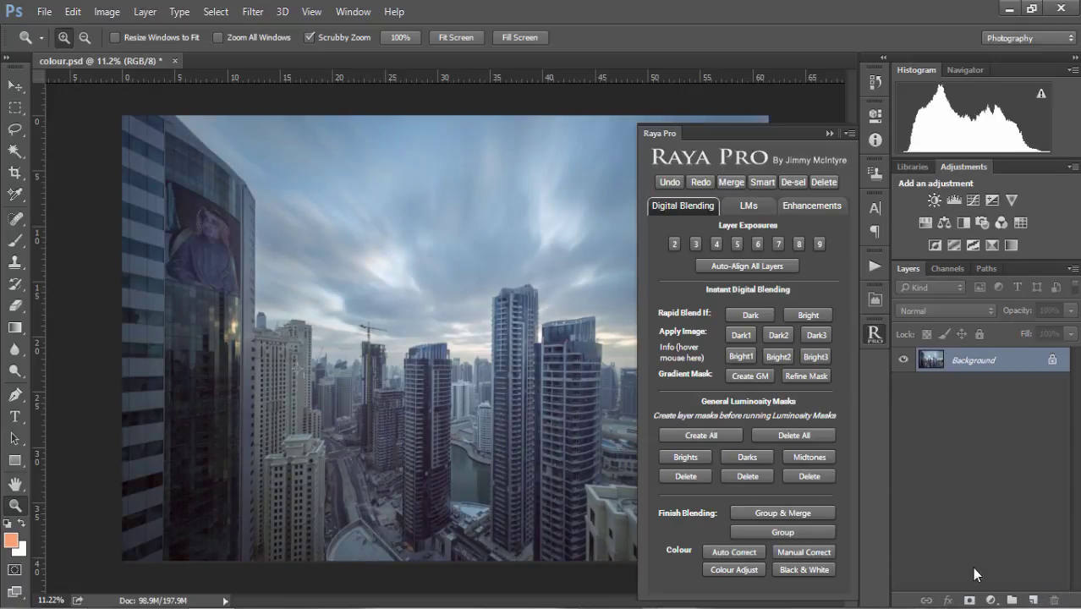
Step: Start Raya Pro's Manual Correct threshold view and select the Color Sampler tool
click(805, 553)
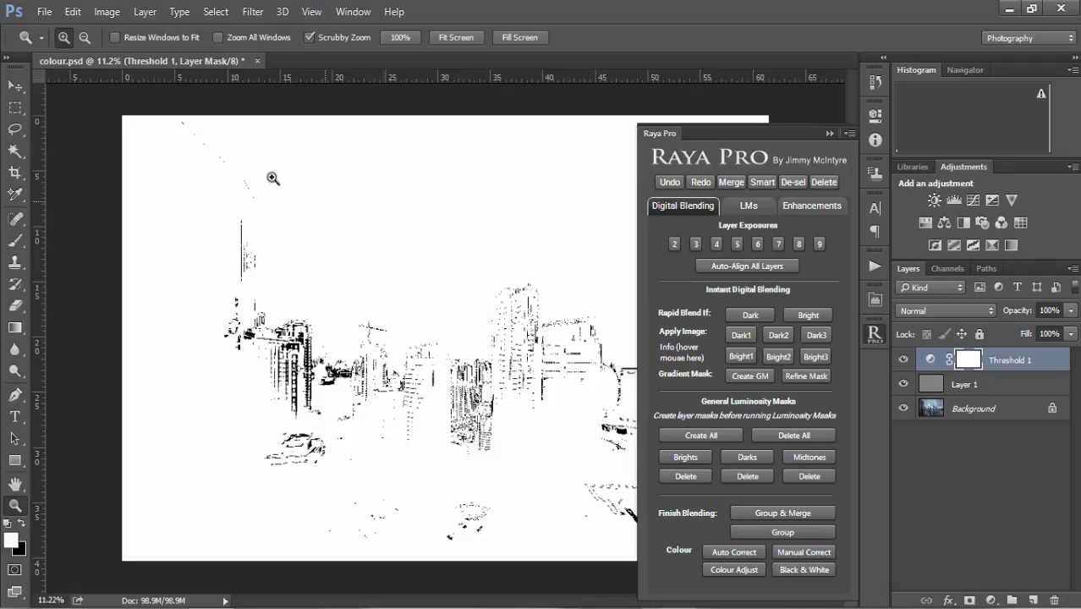
click(14, 197)
drag(14, 200, 34, 188)
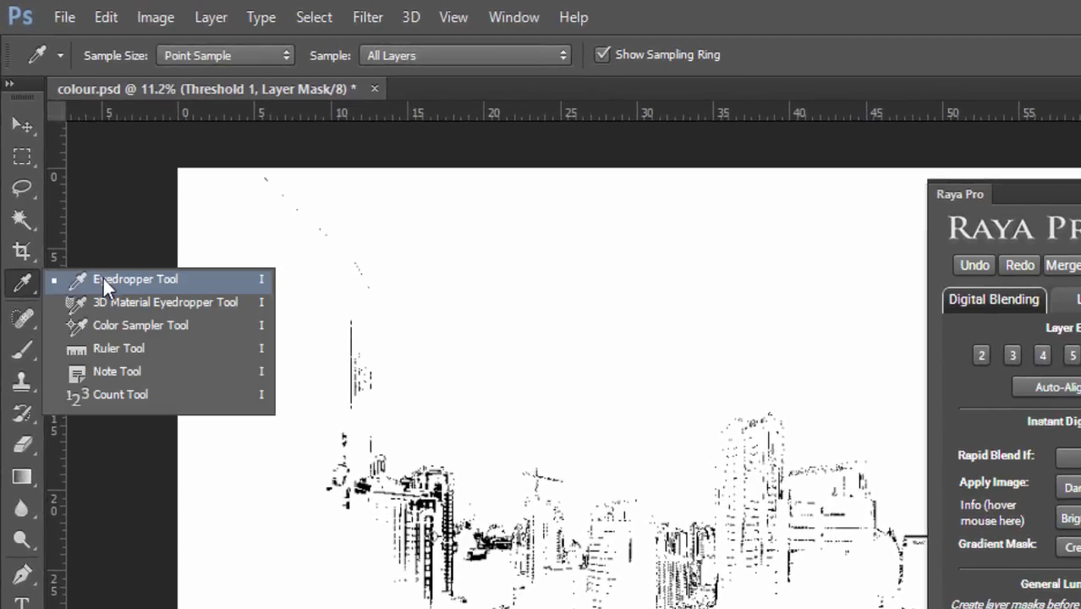
click(127, 325)
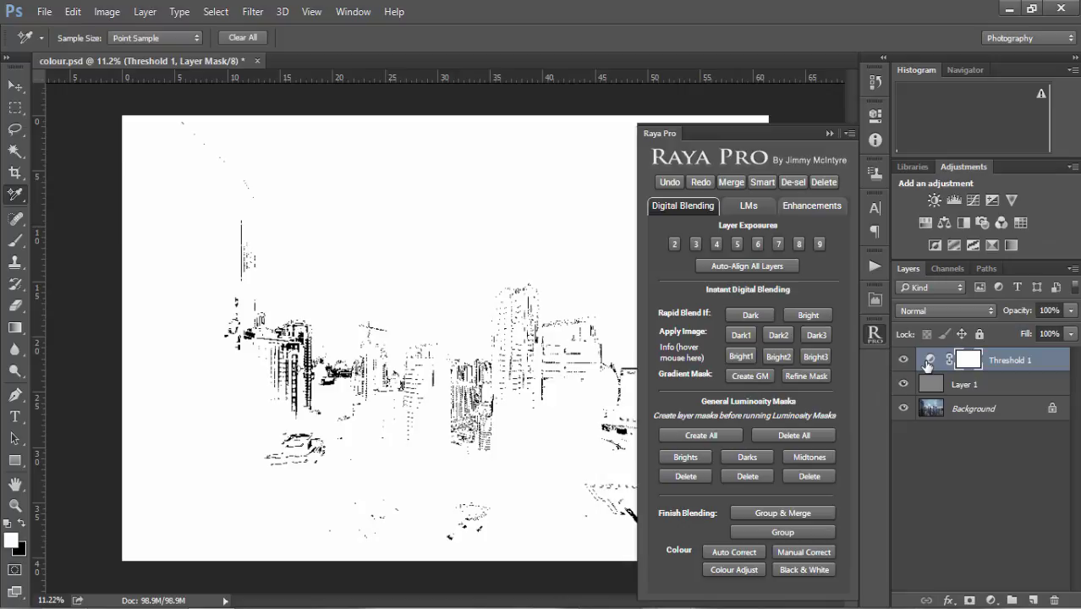
Step: Set the Threshold 1 level to 5 and zoom in on the tower
double_click(930, 361)
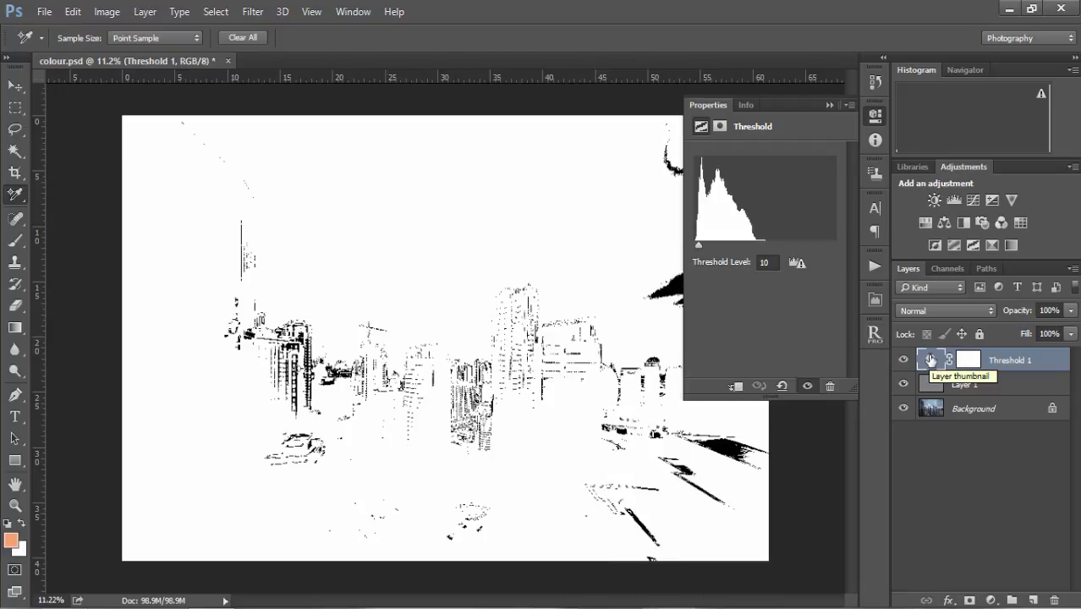
drag(695, 246, 697, 247)
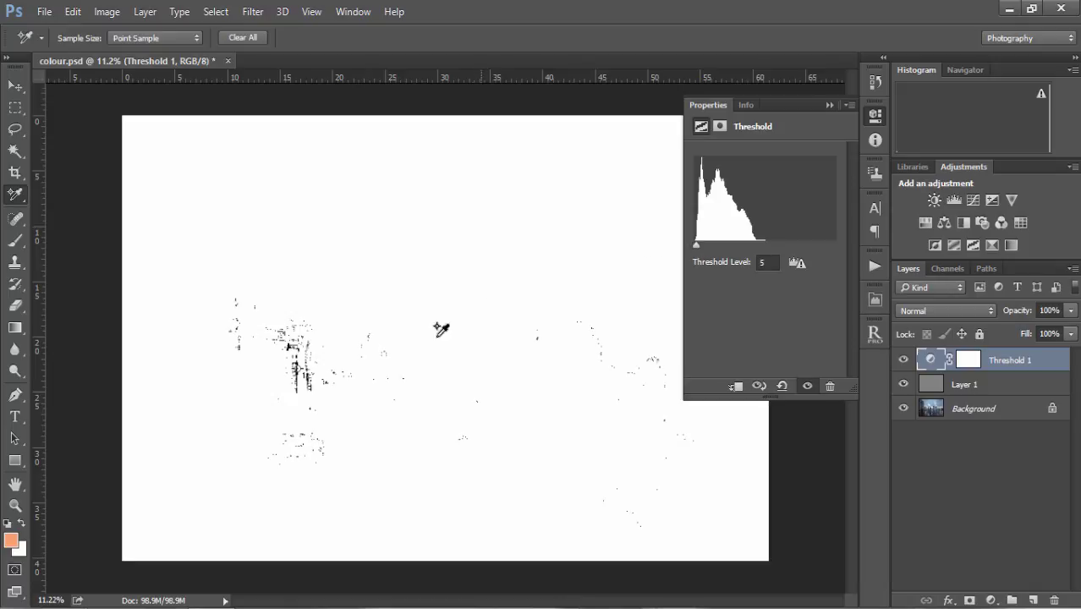
click(15, 505)
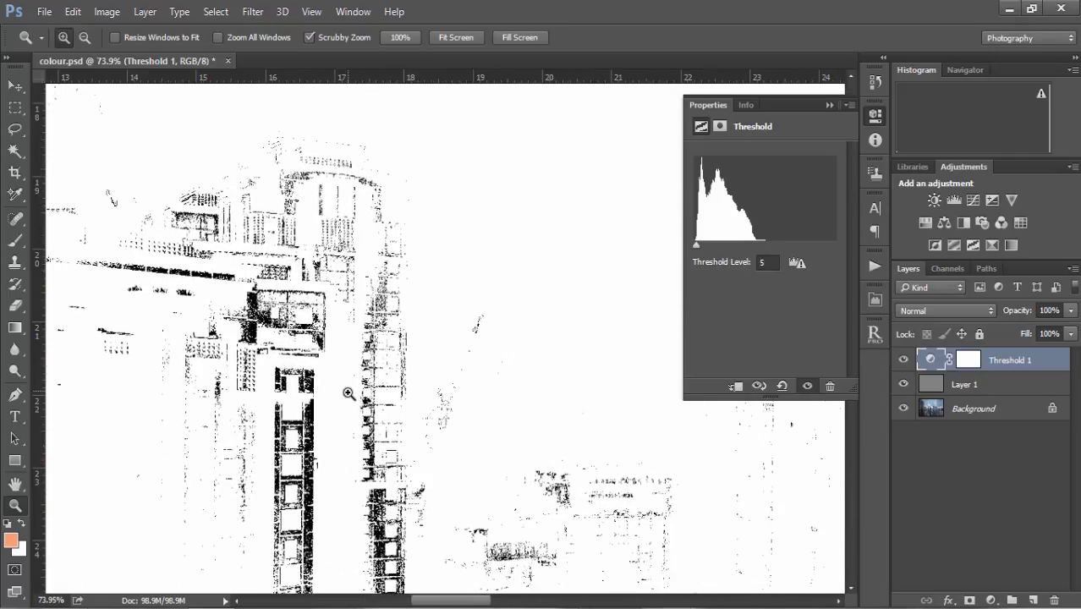
Step: Show the colour sampler readouts, then hide Threshold 1 and Layer 1
click(20, 197)
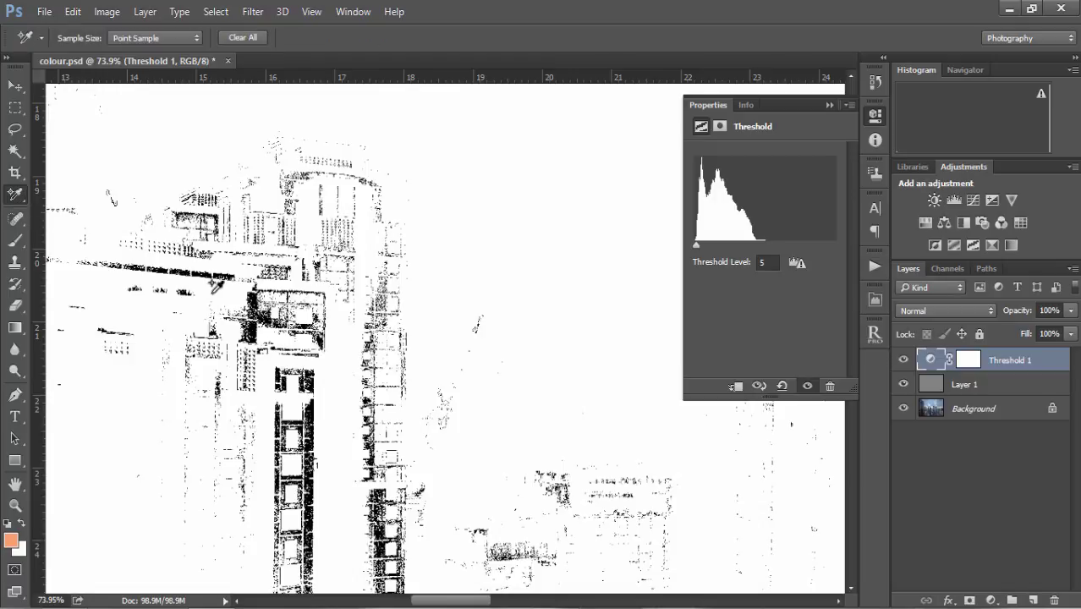
click(262, 317)
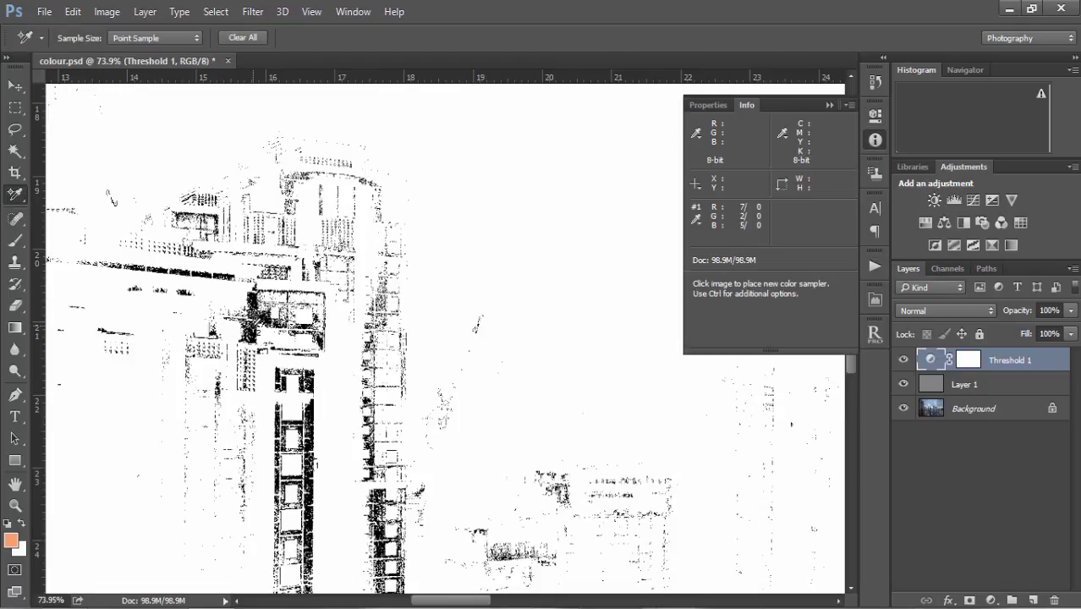
click(904, 361)
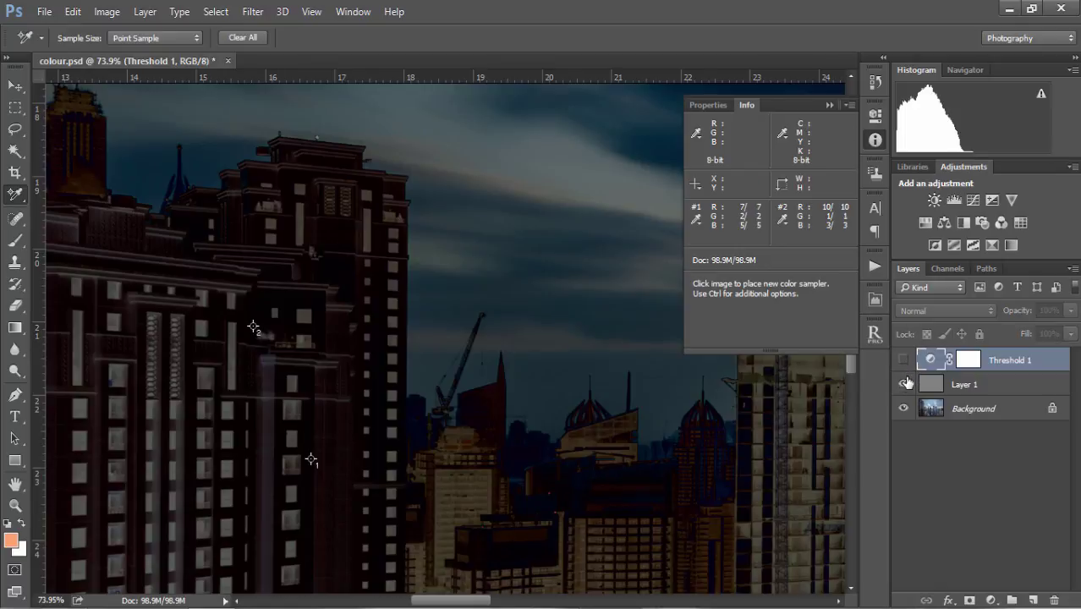
click(903, 385)
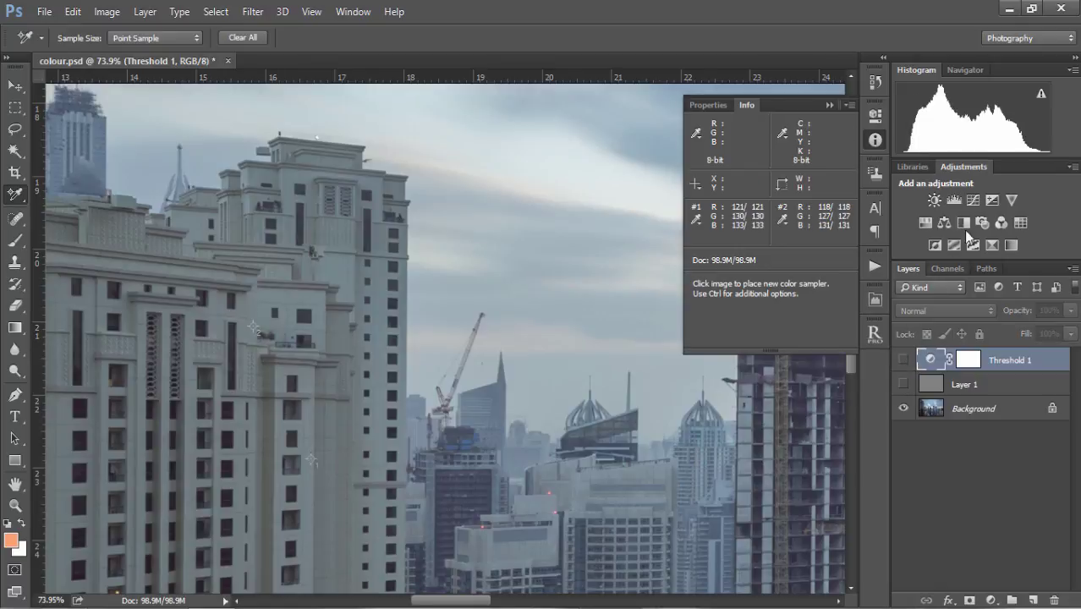
Step: Add a Levels layer, set the building as neutral grey, and fit the photo on screen
click(953, 200)
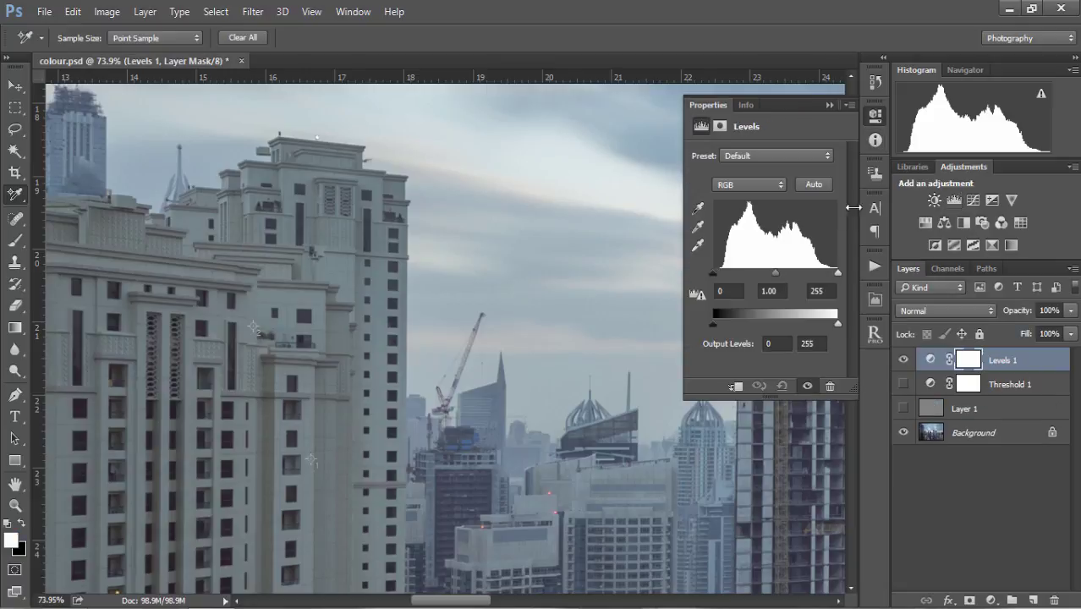
click(697, 230)
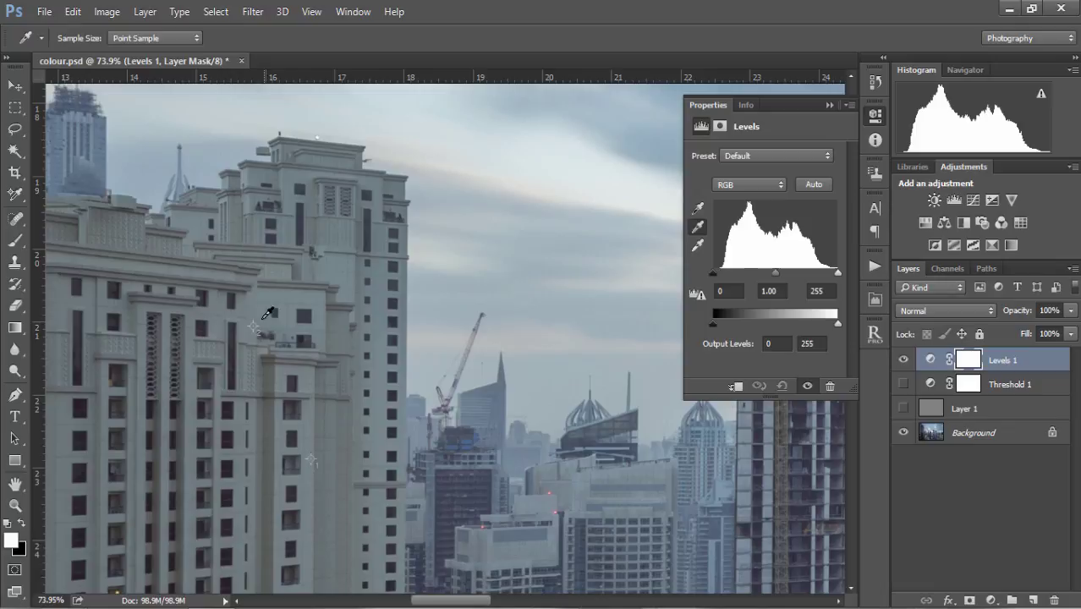
click(257, 321)
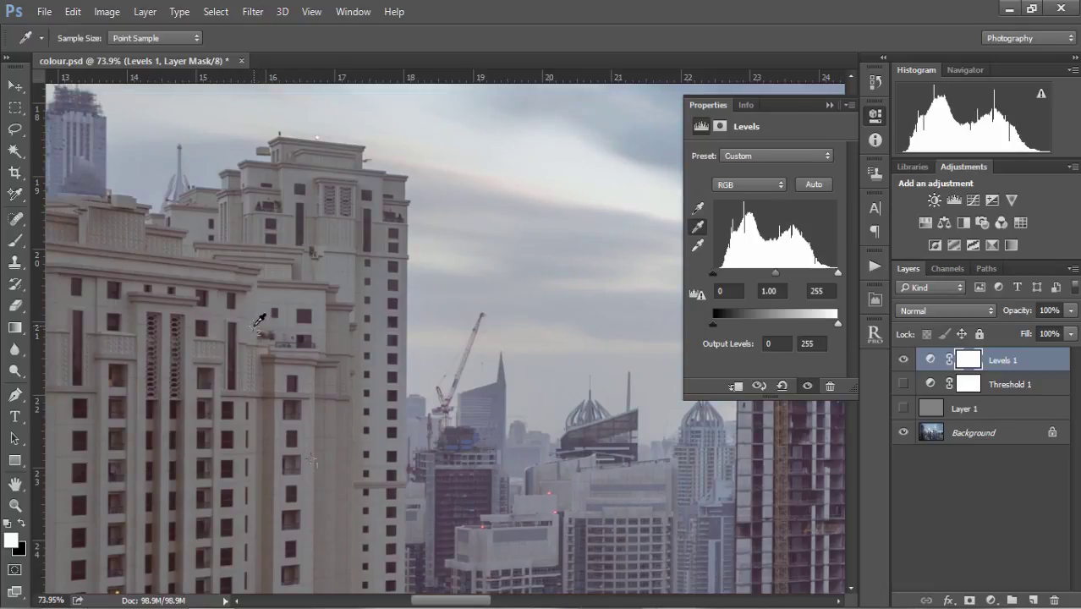
click(15, 505)
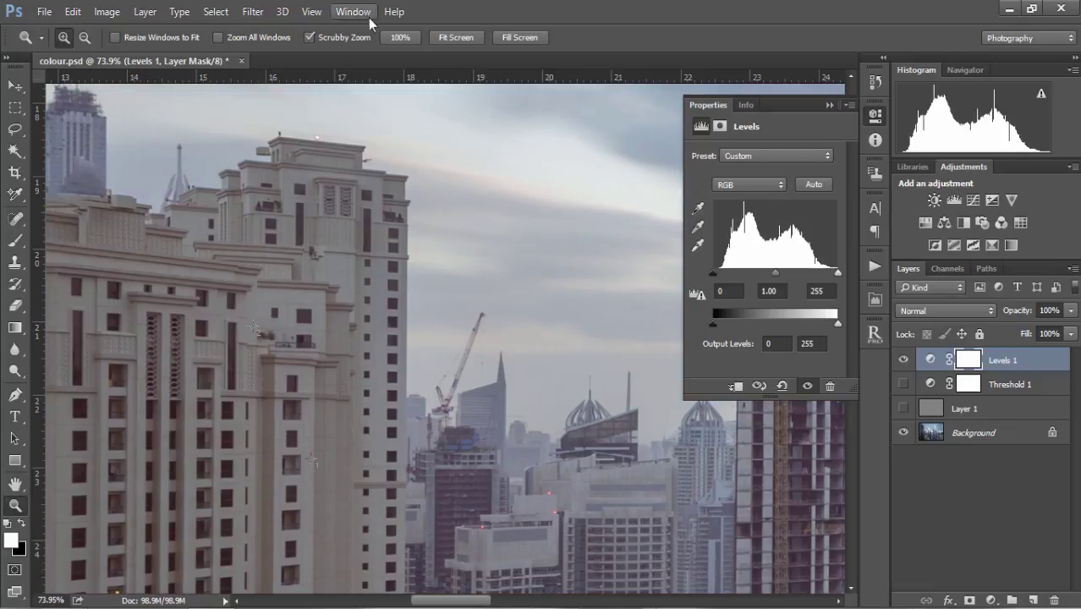
click(478, 38)
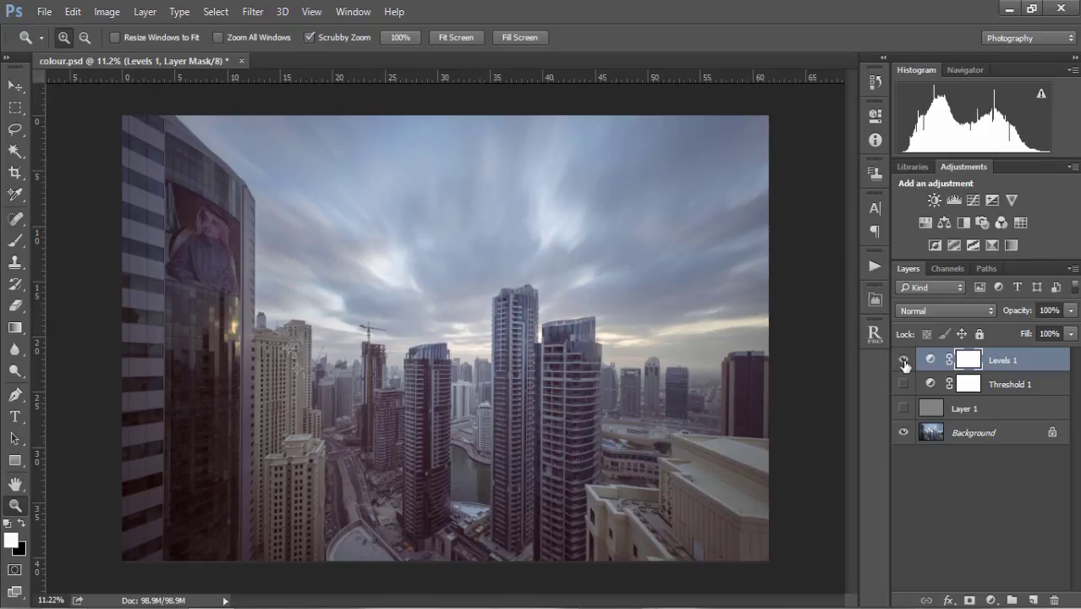
Step: Lower the Levels 1 opacity to 62%, comparing it on and off
click(904, 360)
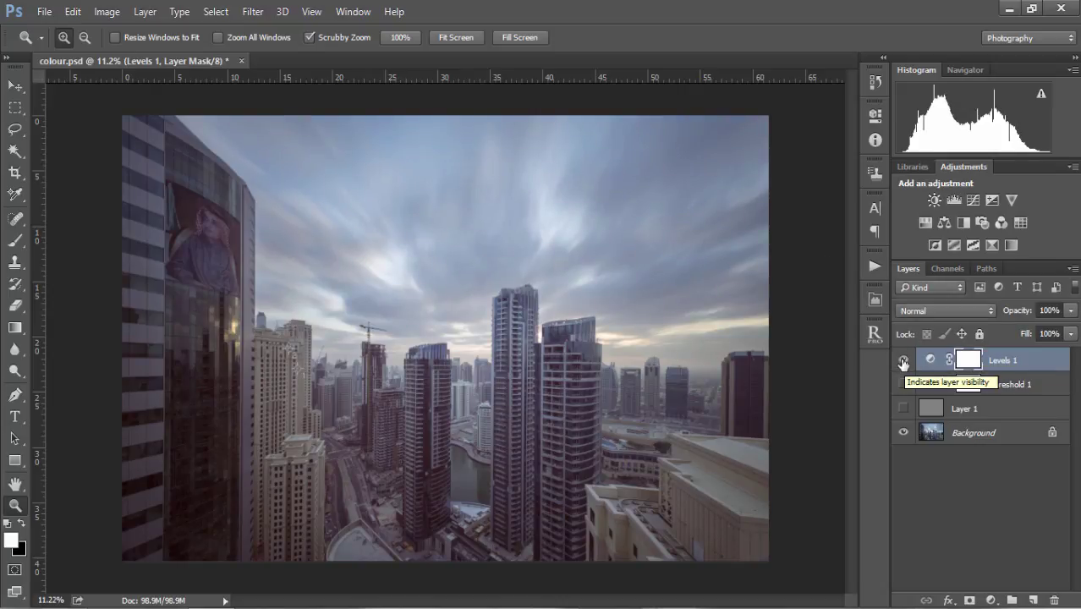
click(901, 361)
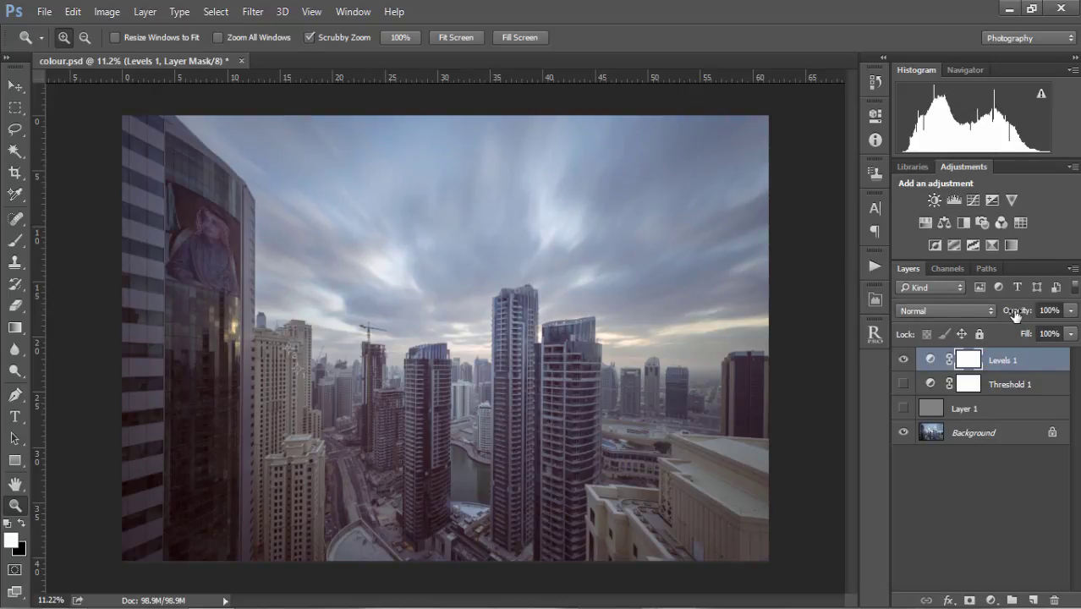
drag(1013, 311, 992, 315)
click(905, 361)
click(905, 361)
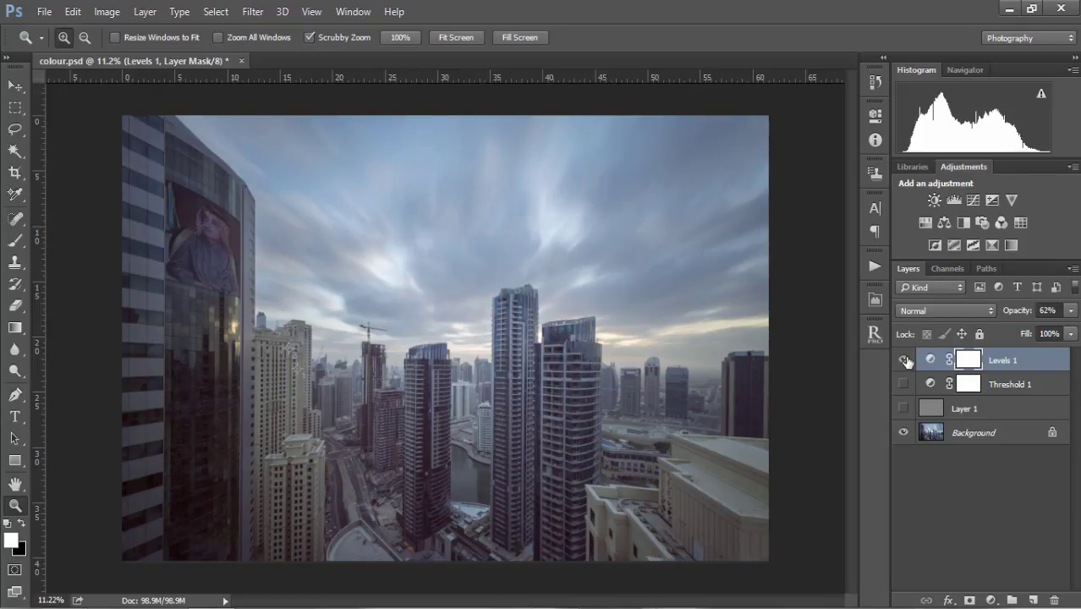
Step: Add a Raya Pro Colour Adjust layer with Cyans at -121 and Yellows at -57
click(876, 333)
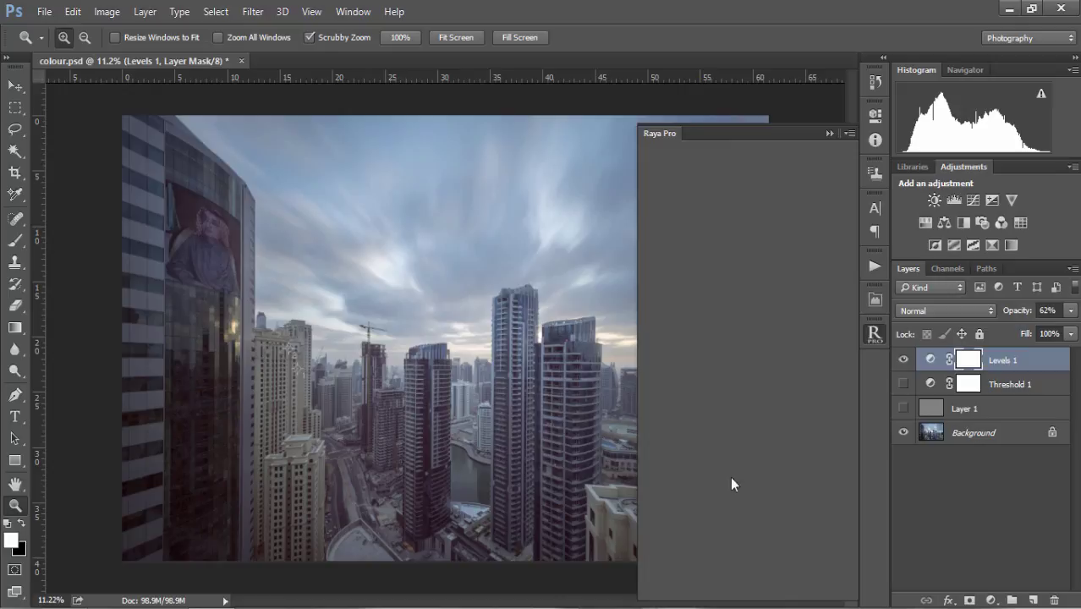
click(734, 569)
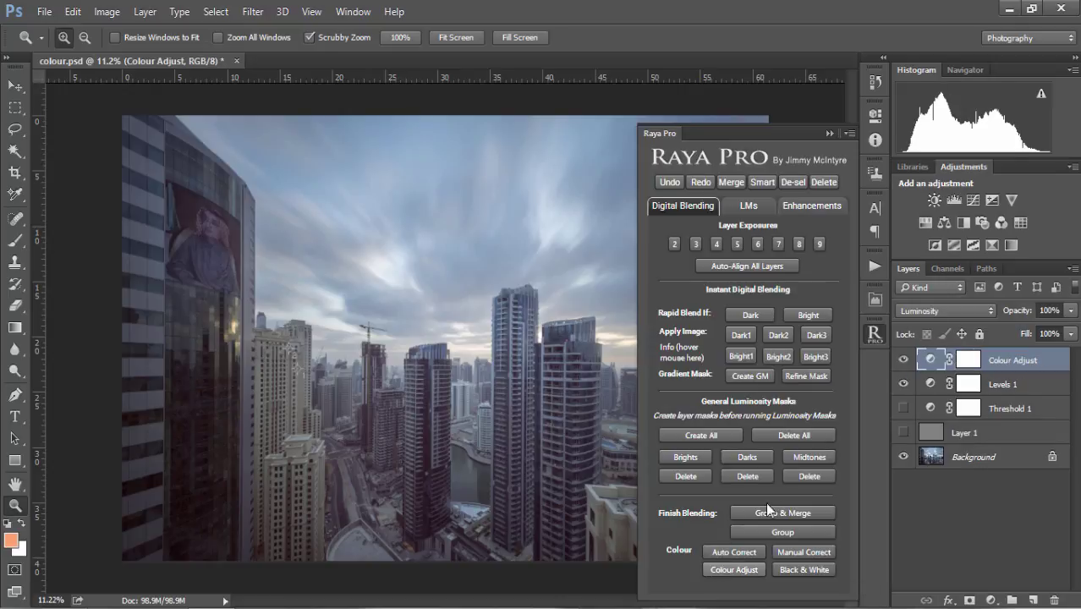
click(828, 134)
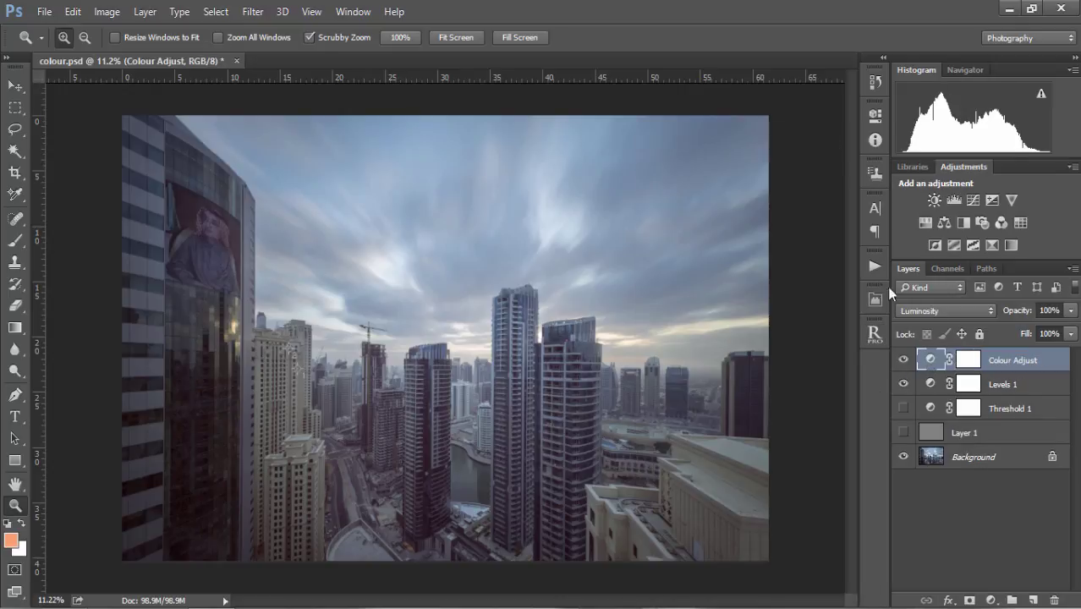
double_click(930, 362)
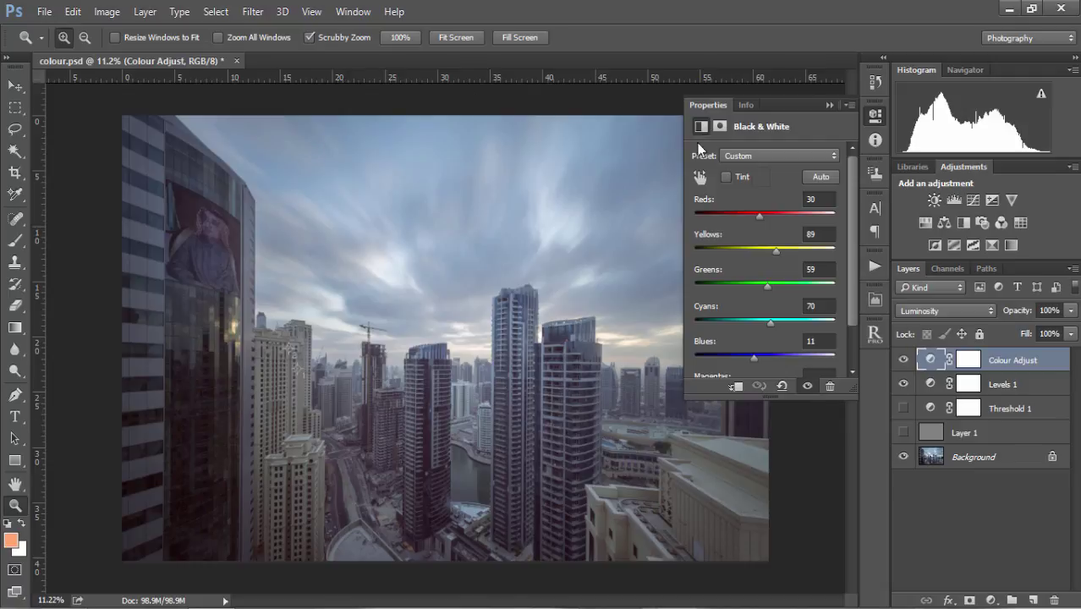
click(772, 322)
drag(772, 325, 715, 322)
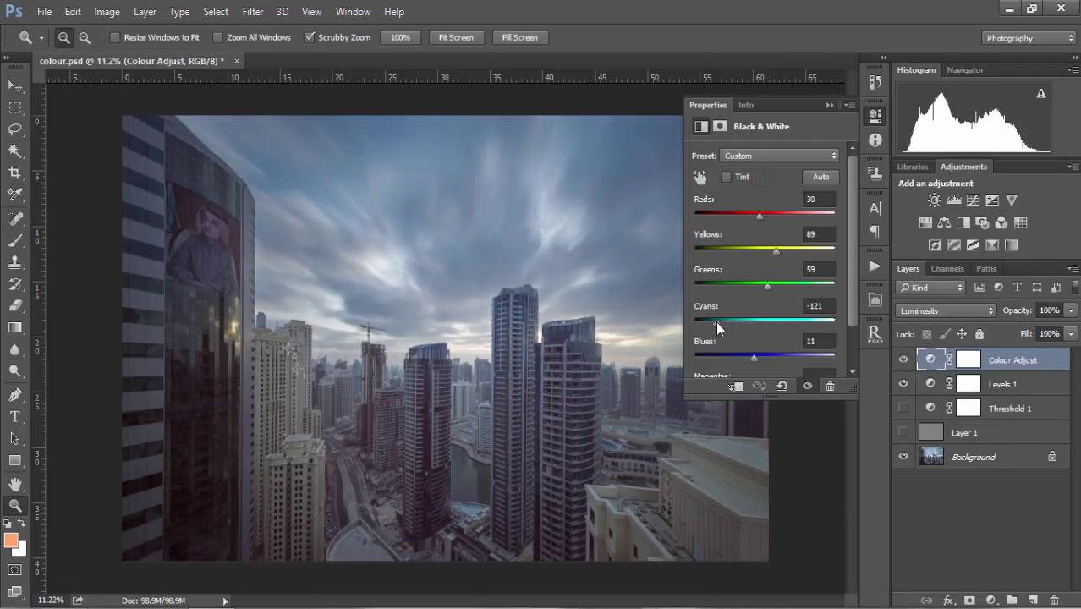
mouse_move(777, 251)
mouse_down()
mouse_move(736, 252)
mouse_move(791, 256)
mouse_move(775, 258)
mouse_up()
click(873, 333)
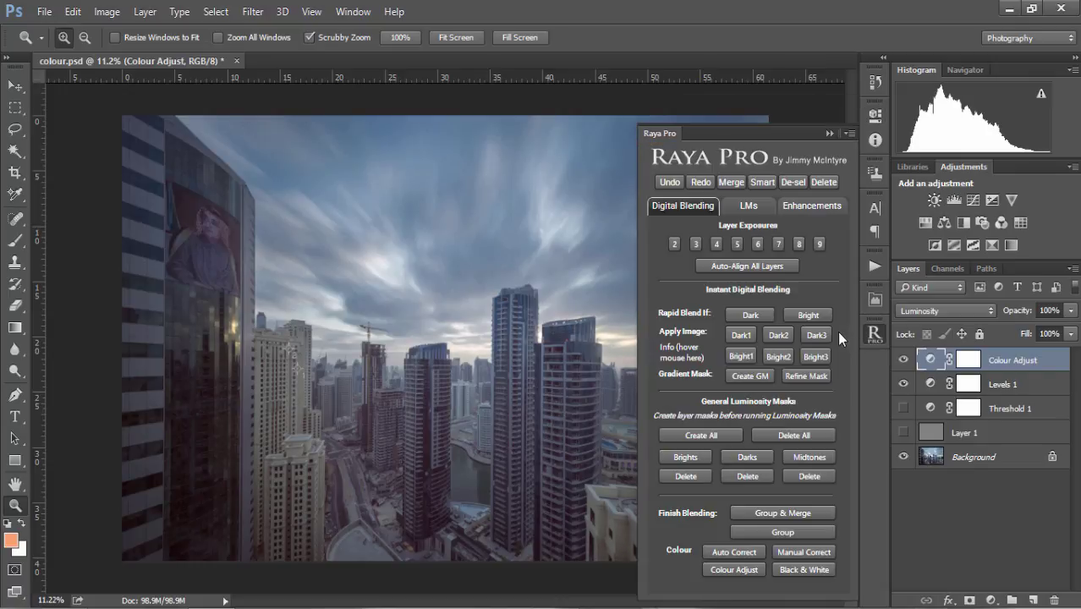
Step: Add a Black & White 1 layer and adjust its Cyans slider
click(804, 570)
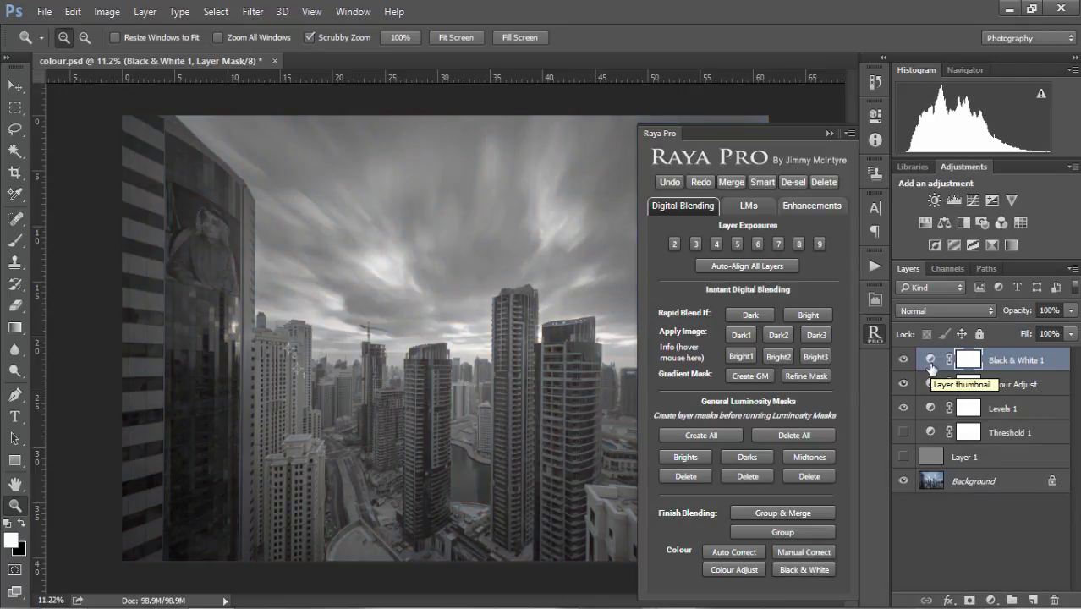
click(929, 362)
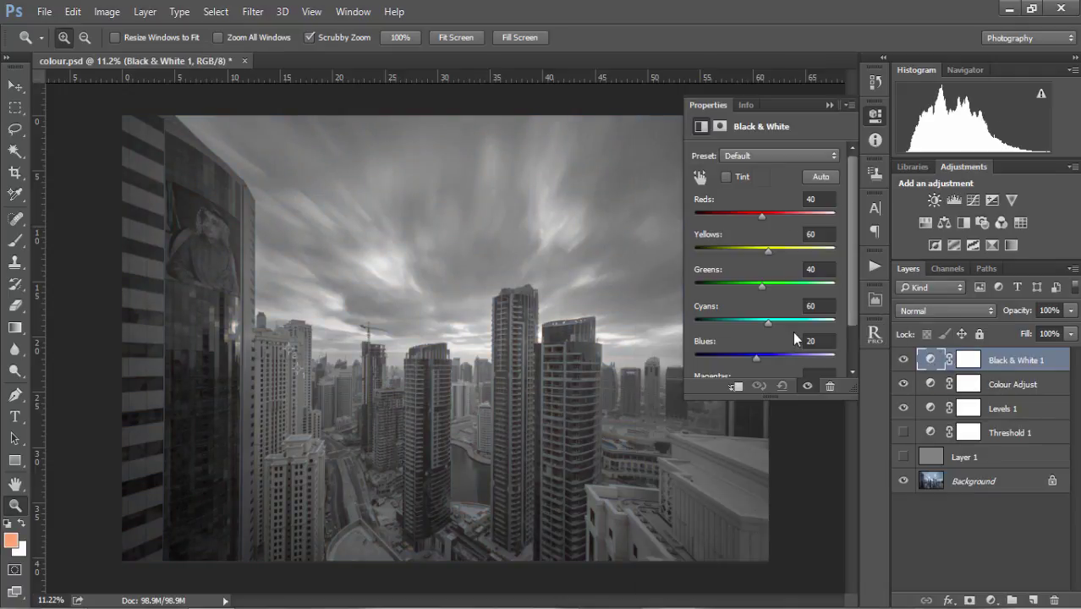
drag(767, 323, 787, 342)
Step: Replace Black & White 1 with a Vivid Colours All group, trying and removing Vivid Blues
key(Delete)
click(875, 334)
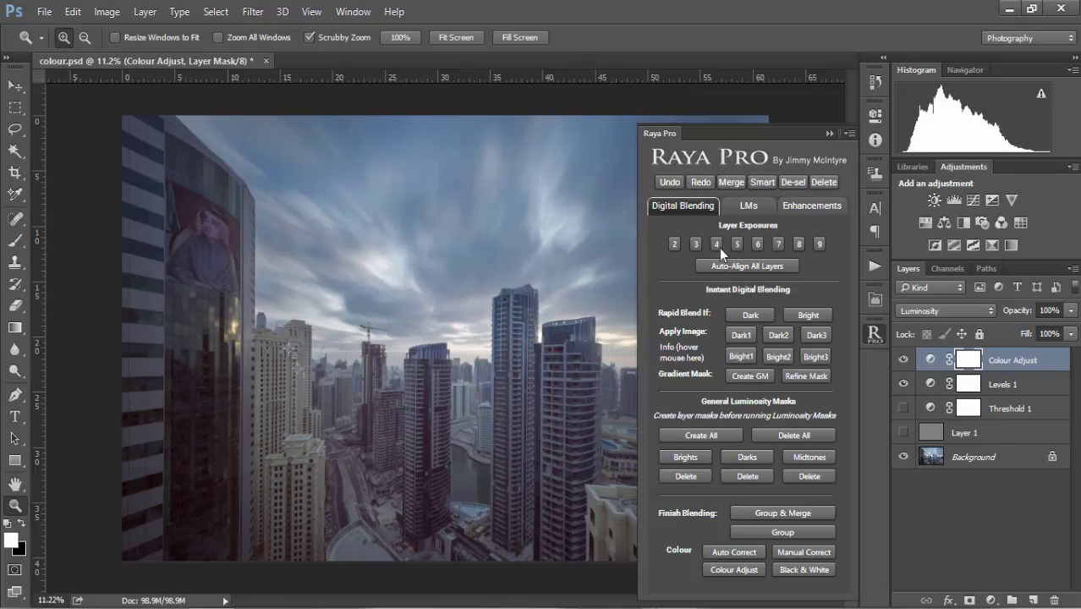
click(803, 212)
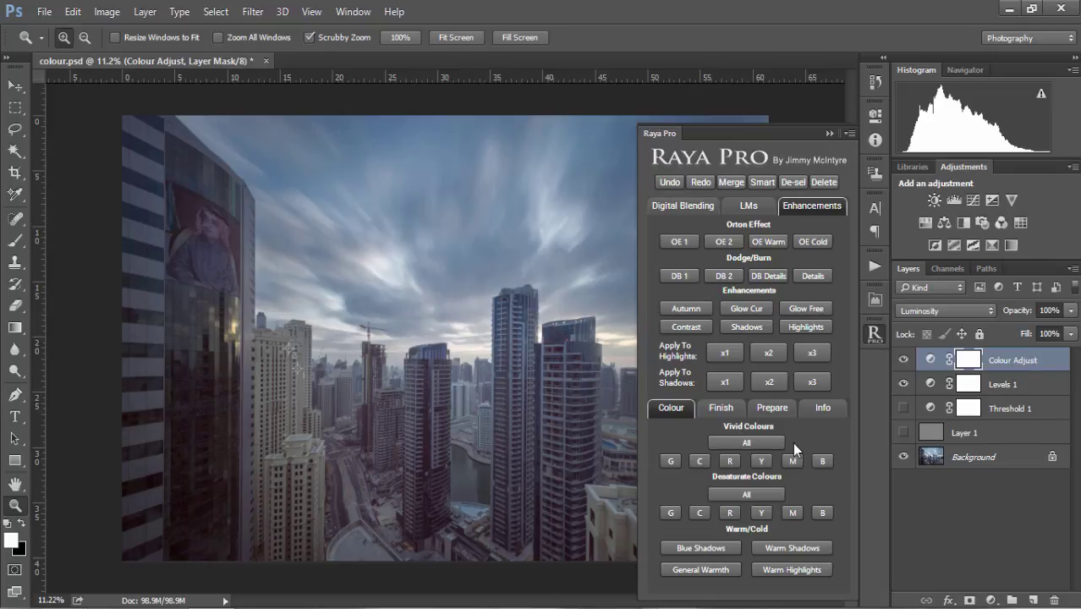
click(758, 441)
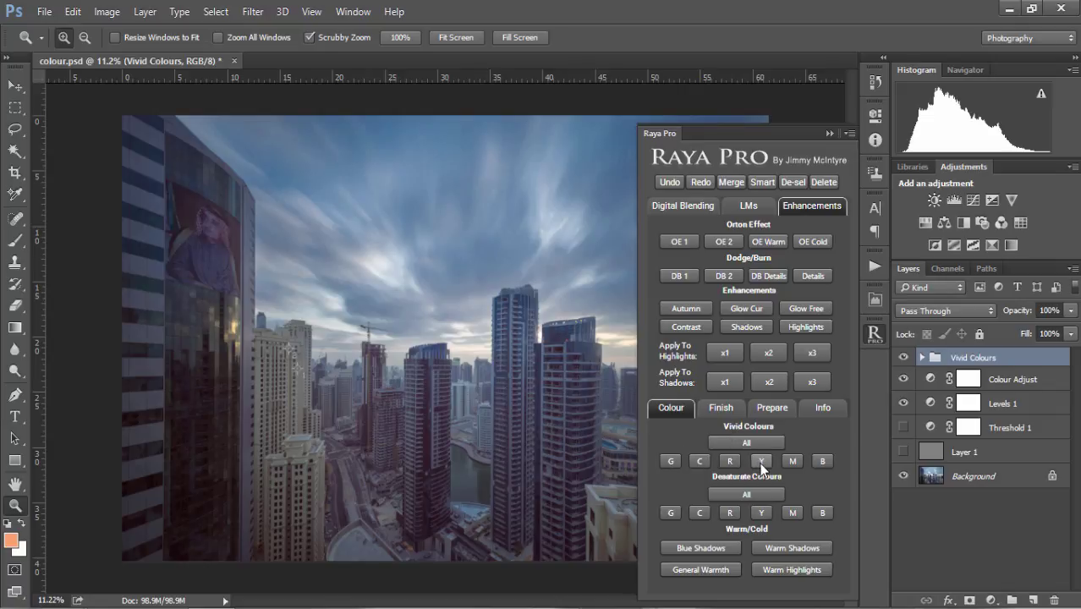
click(822, 461)
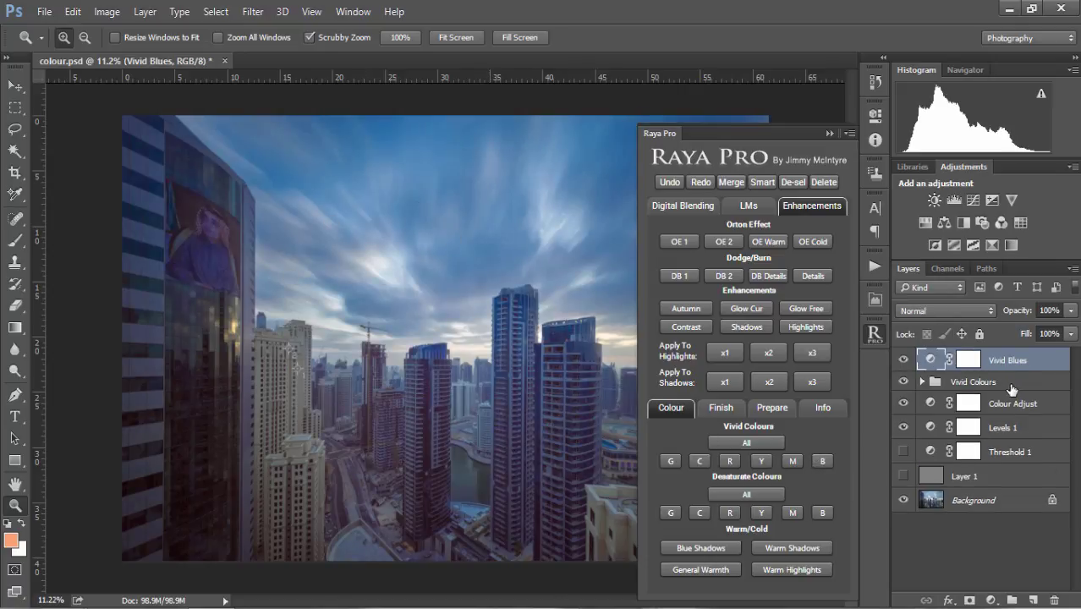
key(Delete)
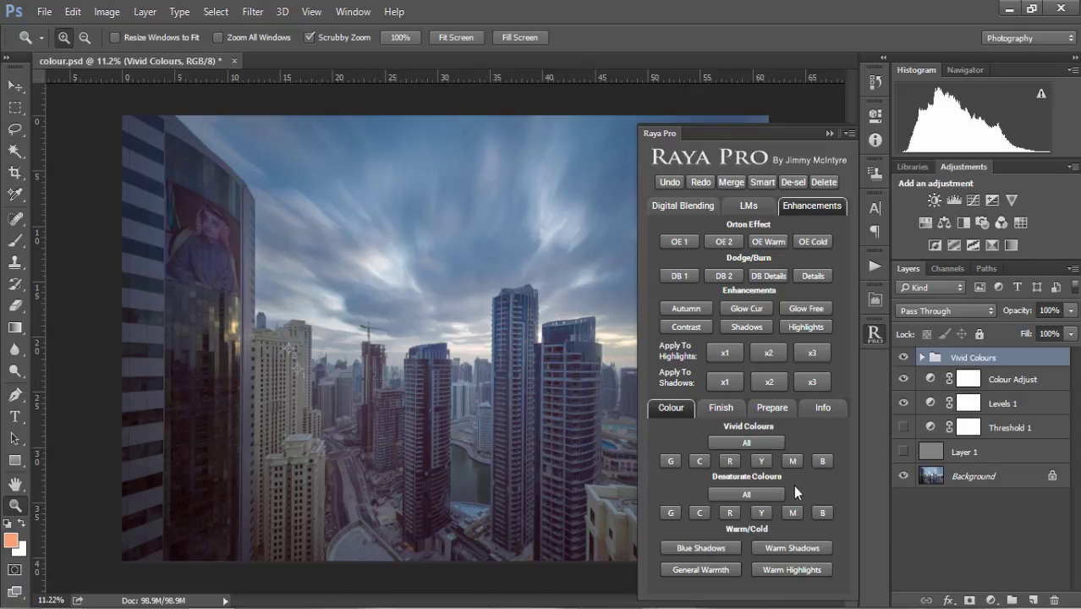
Step: Apply Desaturate Colours All and Blue Shadows, then add Warm Shadows instead
click(767, 492)
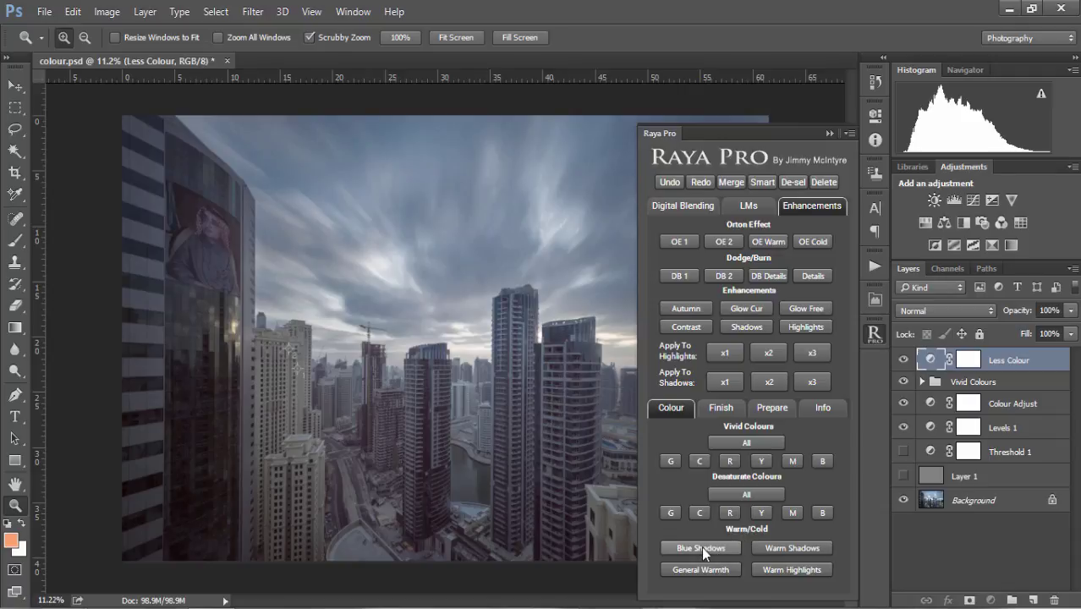
click(701, 546)
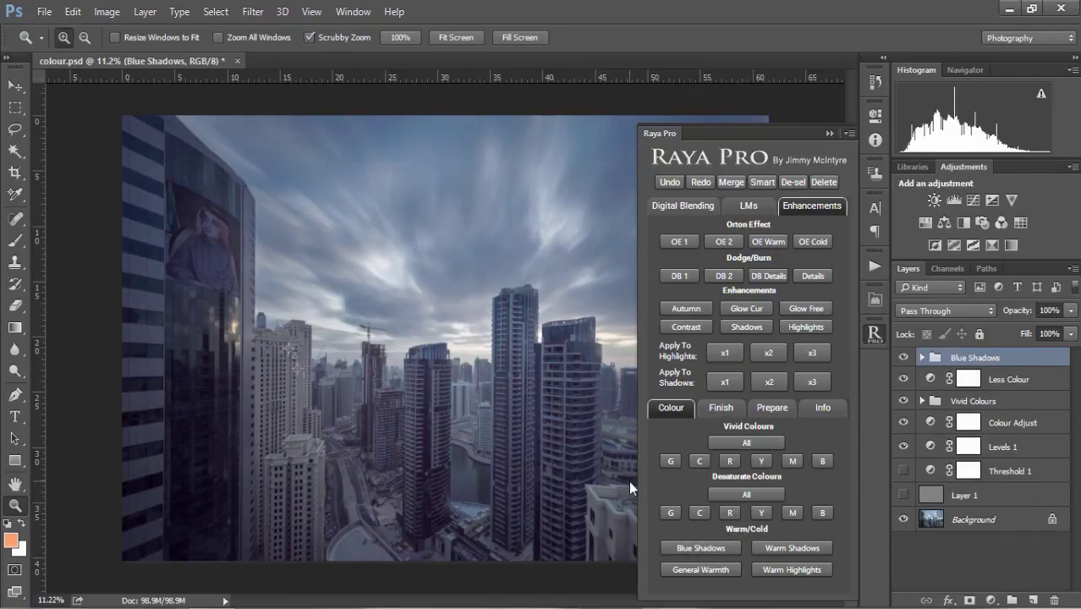
click(788, 548)
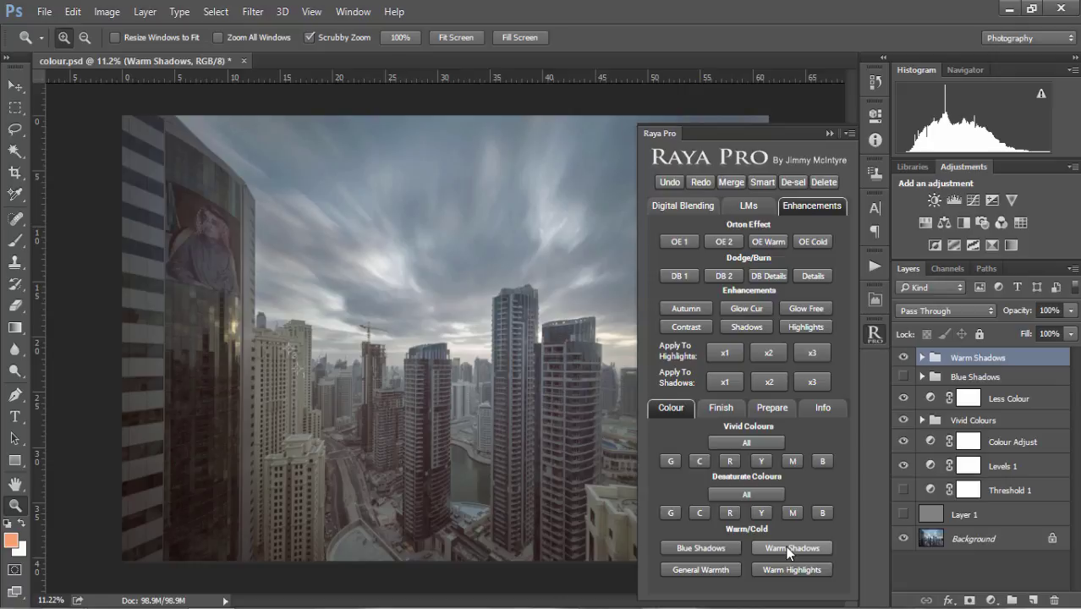
Step: Hide Warm Shadows and add a General Warmth layer at 65% opacity
click(904, 357)
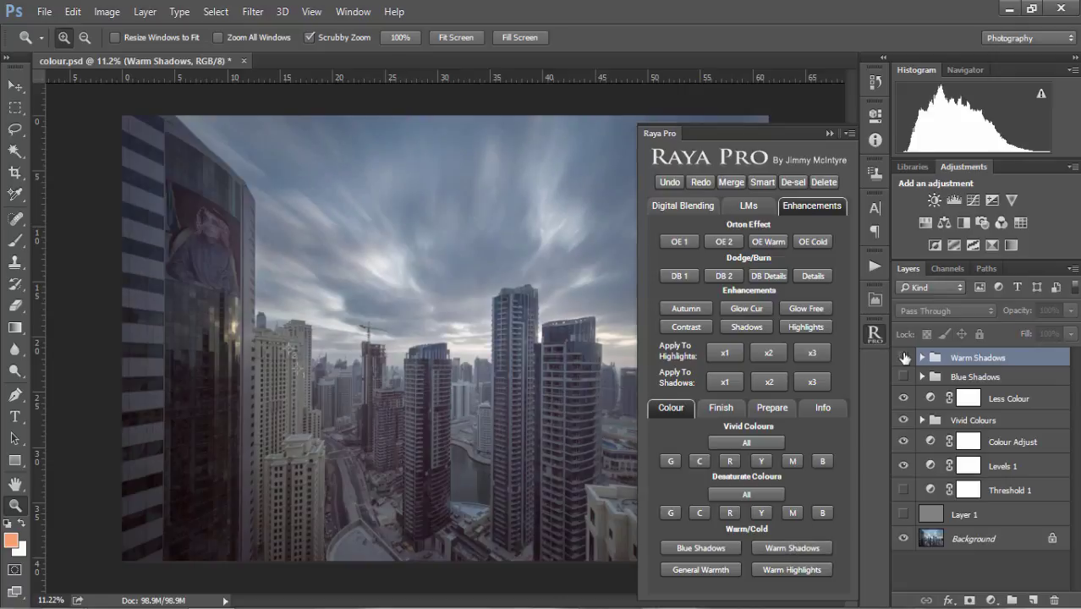
click(700, 569)
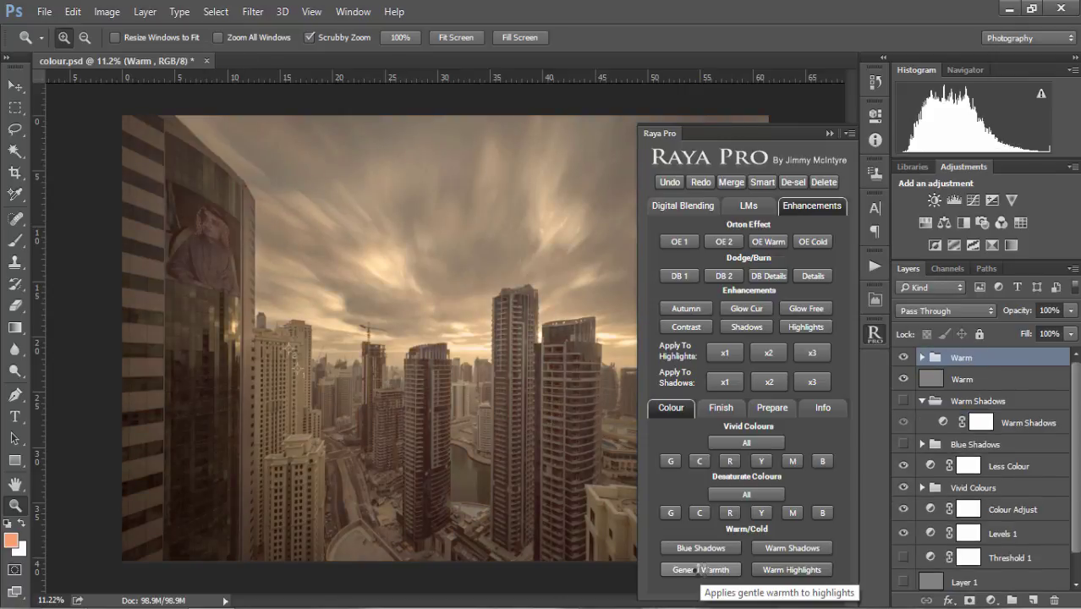
drag(1019, 314, 990, 314)
Step: Hide the Warm group and apply Raya Pro's Warm Highlights
click(923, 357)
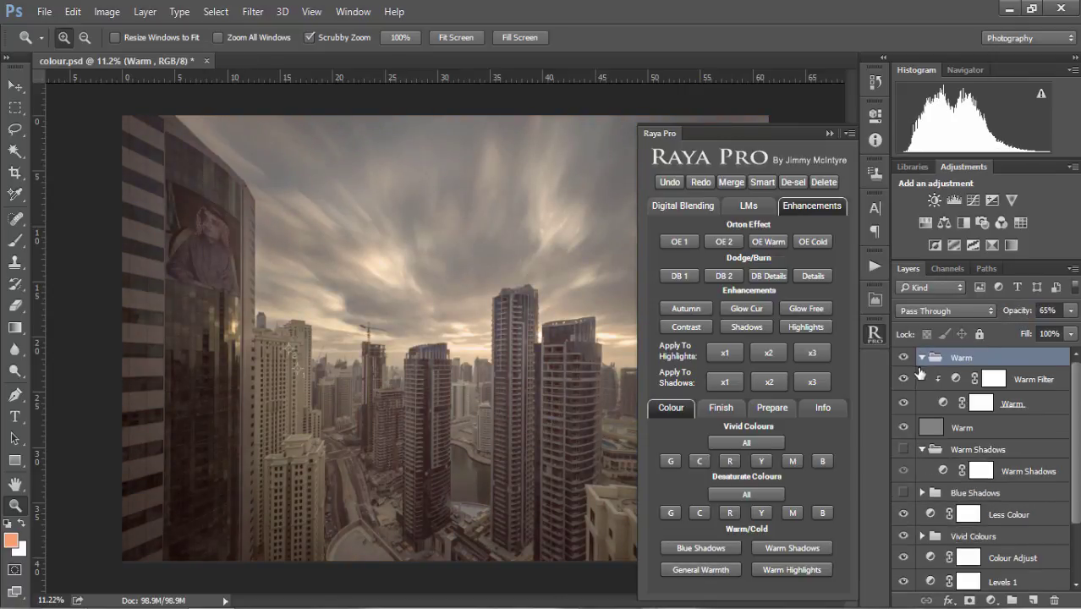
click(922, 357)
click(904, 357)
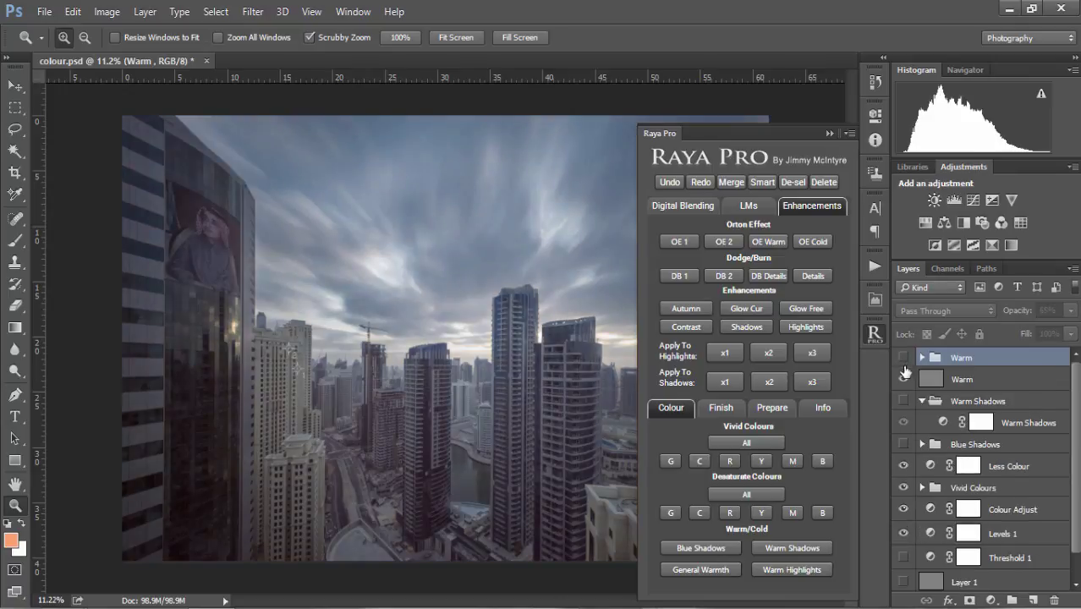
click(778, 574)
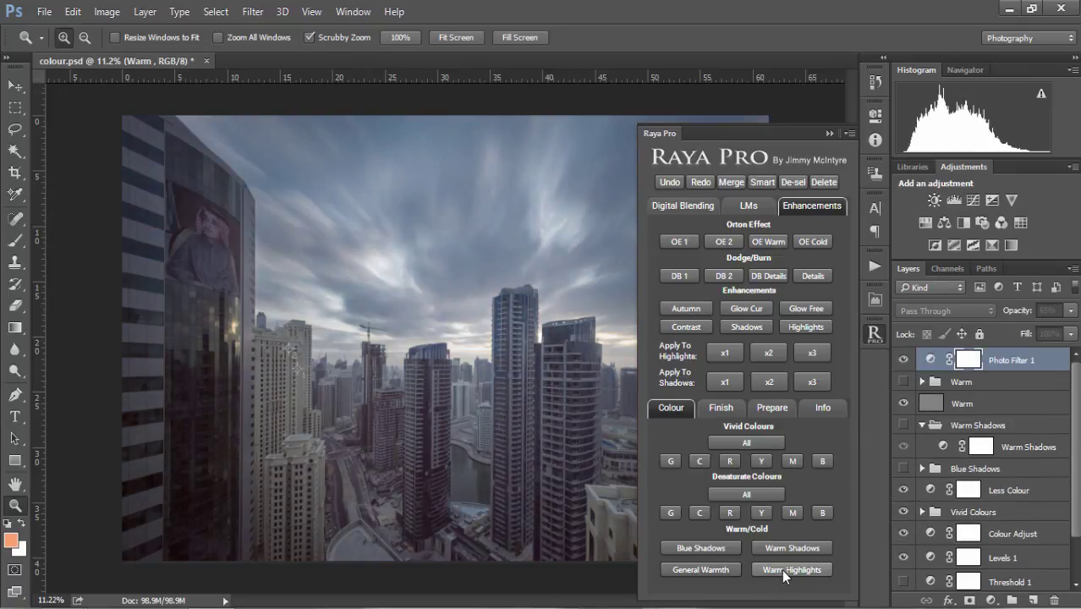
click(832, 135)
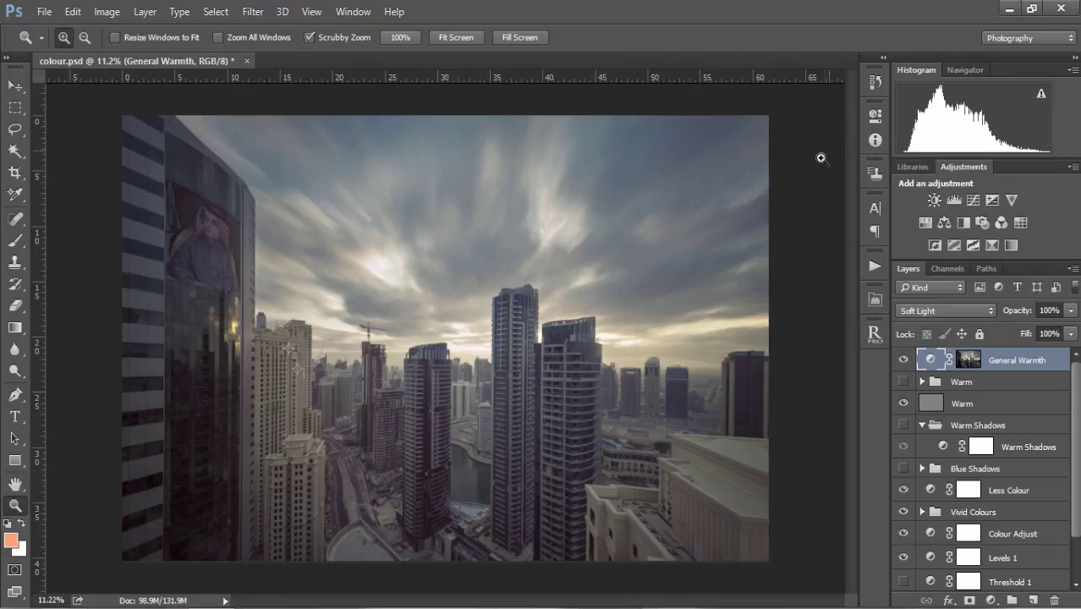